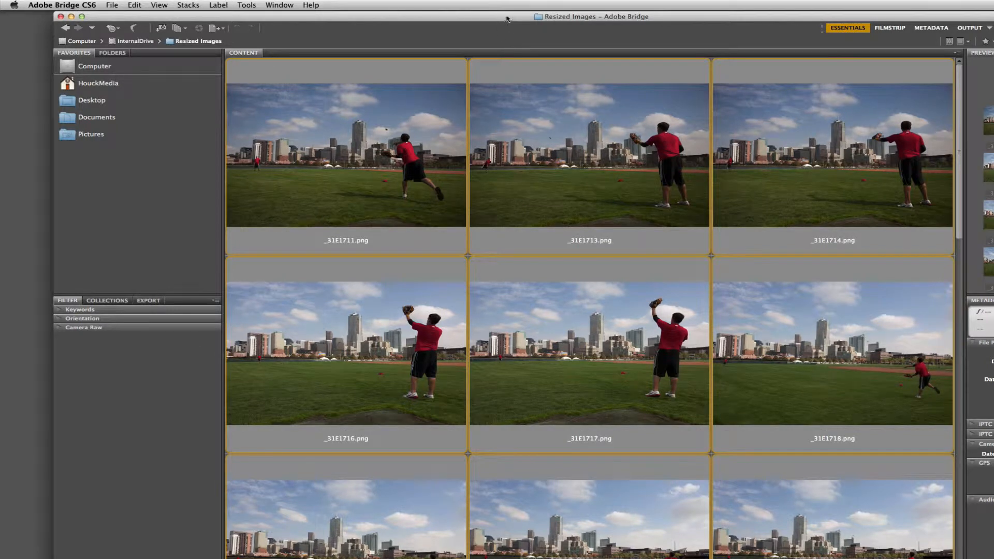
Look through the images in the Resized Images folder and their current file names.
left_click_drag(507, 17, 500, 16)
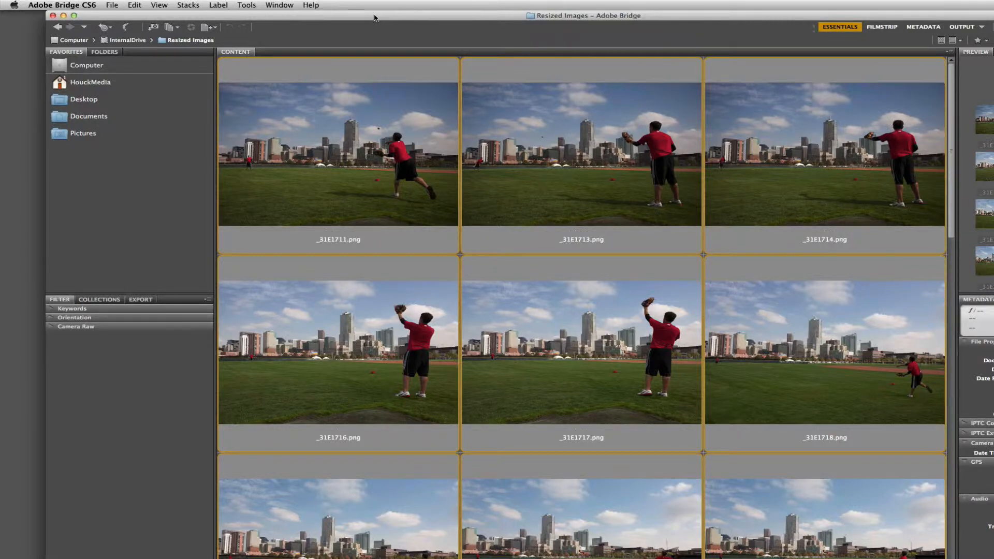
left_click_drag(374, 15, 367, 15)
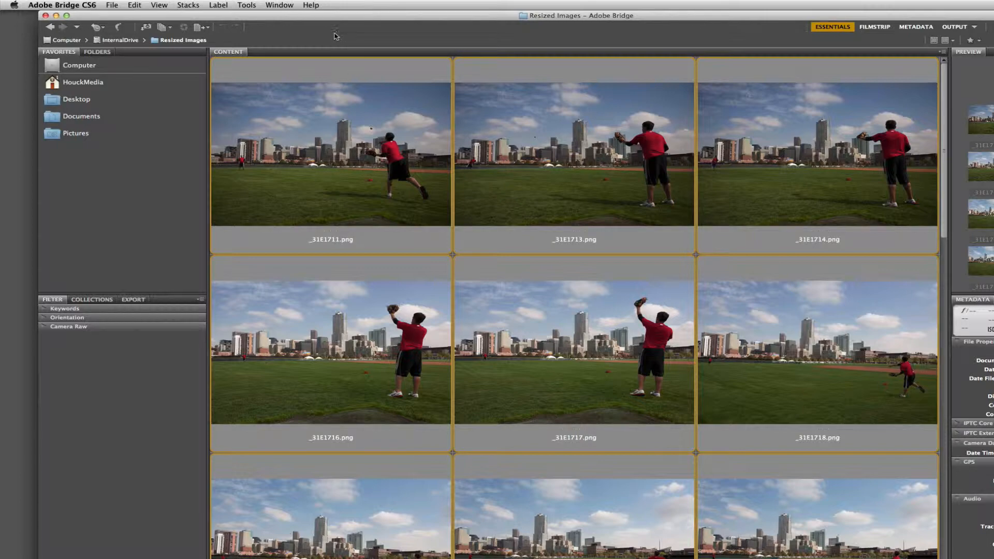
scroll(371, 185, "down", 3)
scroll(370, 185, "down", 10)
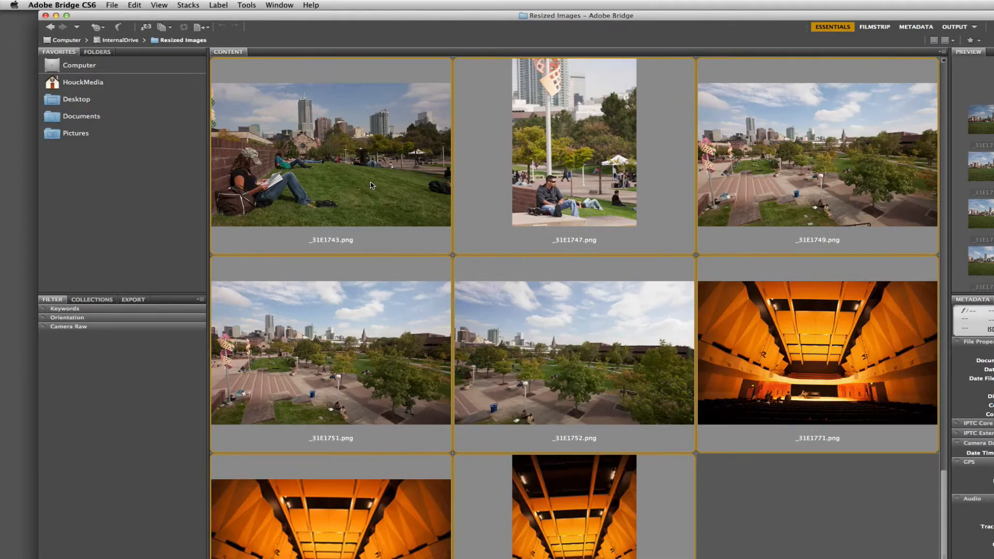
scroll(370, 183, "up", 13)
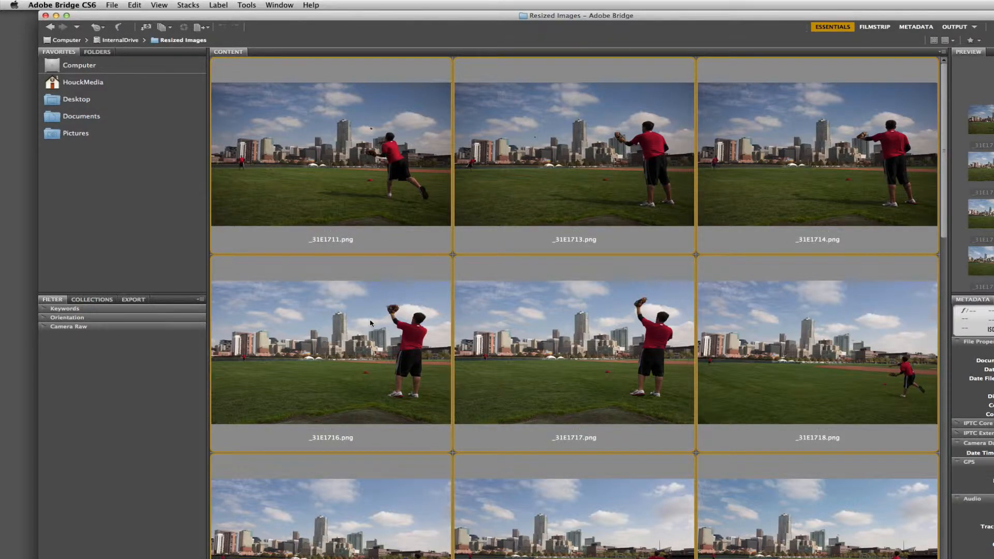
scroll(370, 323, "down", 5)
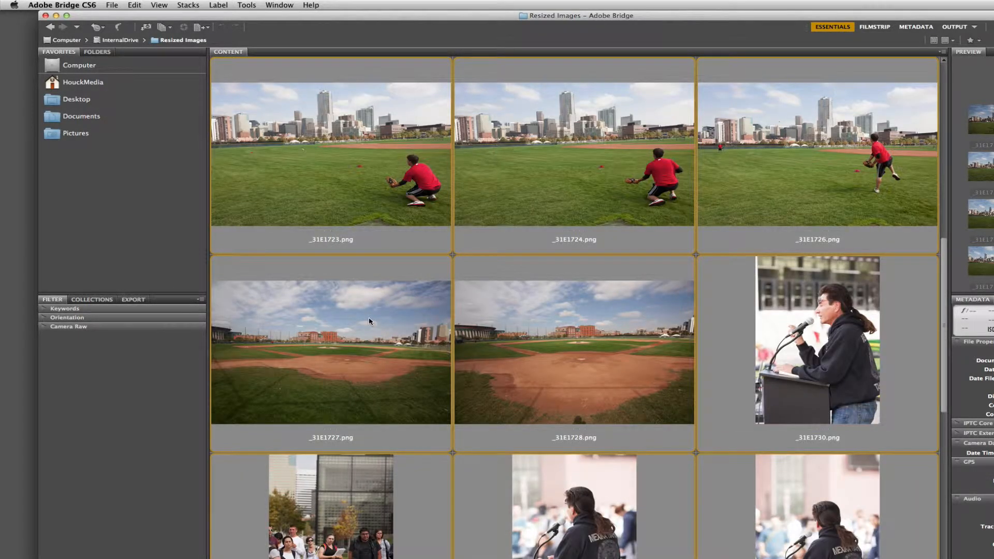
scroll(371, 321, "down", 8)
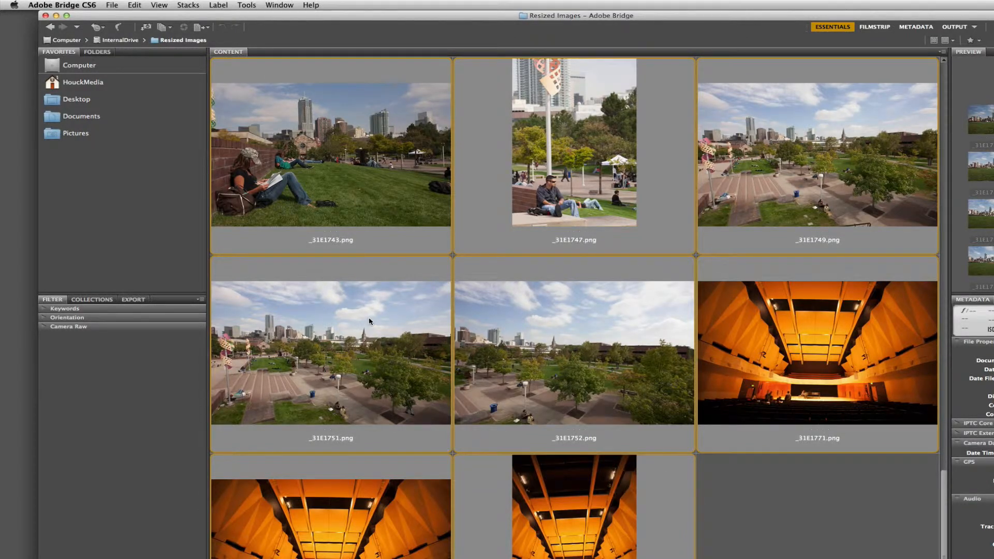
scroll(371, 321, "up", 13)
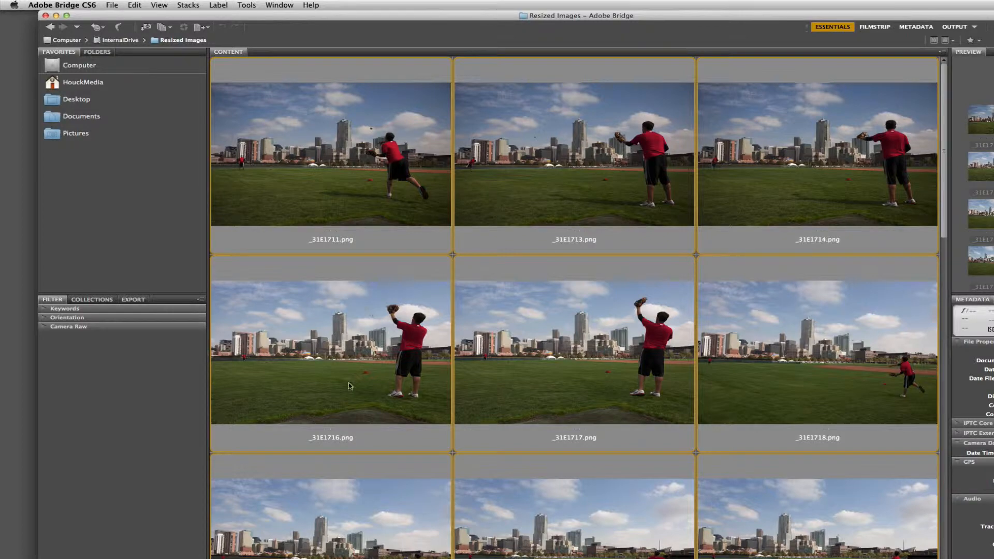
scroll(350, 381, "down", 2)
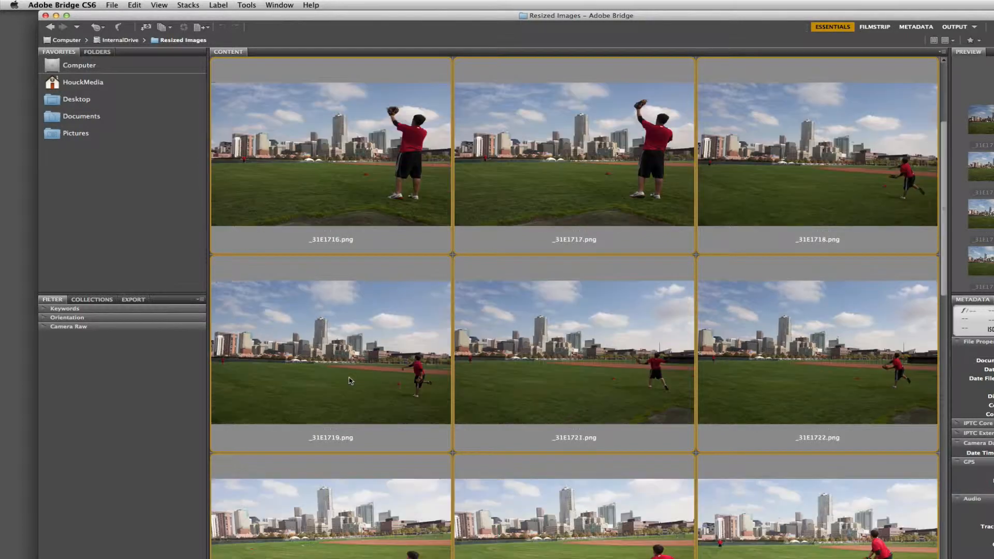
Select all the images in the Resized Images folder.
left_click(542, 362)
left_click(371, 192)
scroll(546, 430, "down", 10)
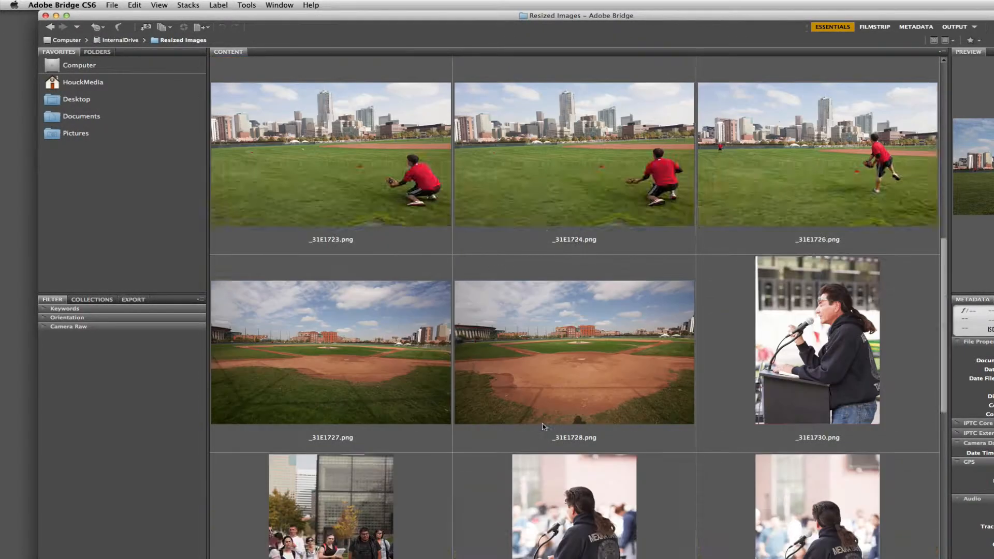
scroll(540, 420, "up", 12)
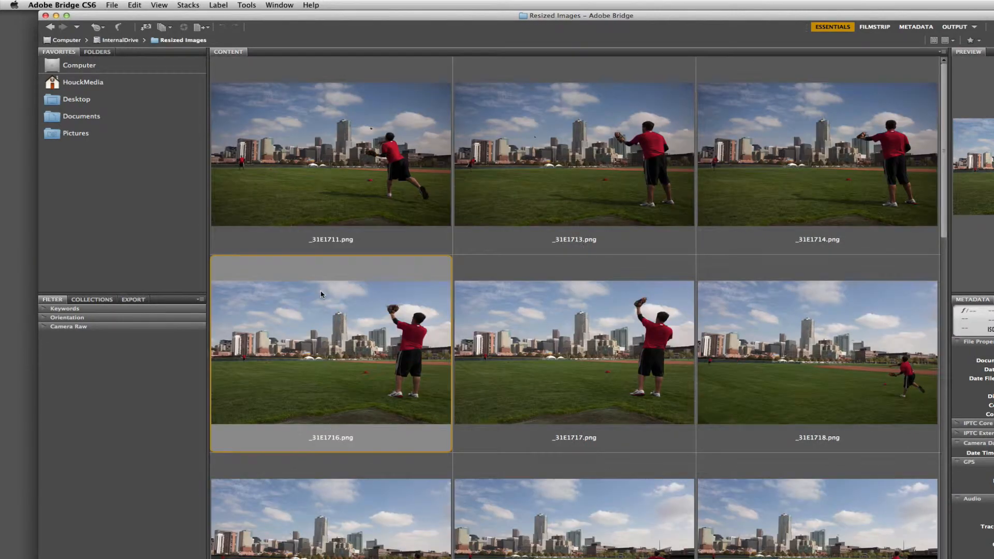
left_click(284, 163)
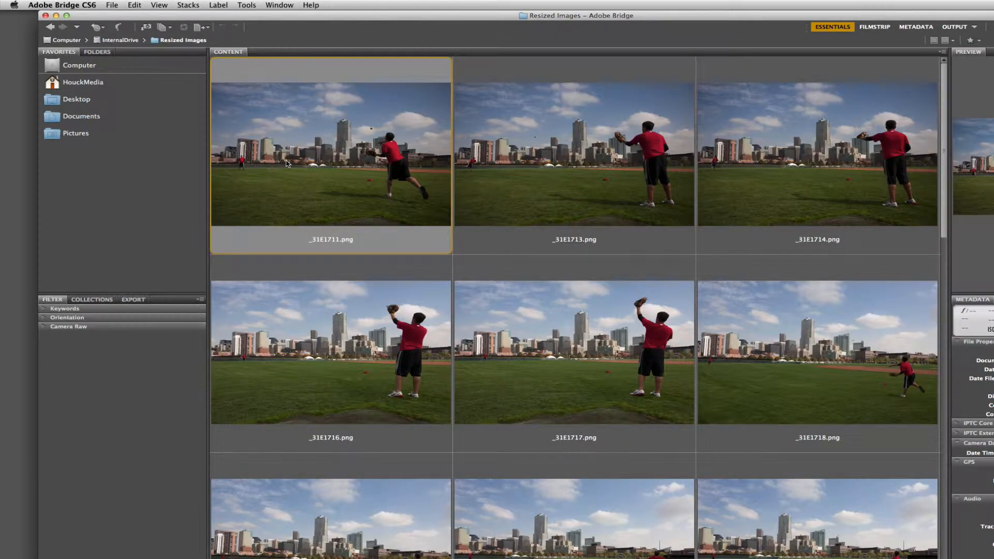
left_click(134, 5)
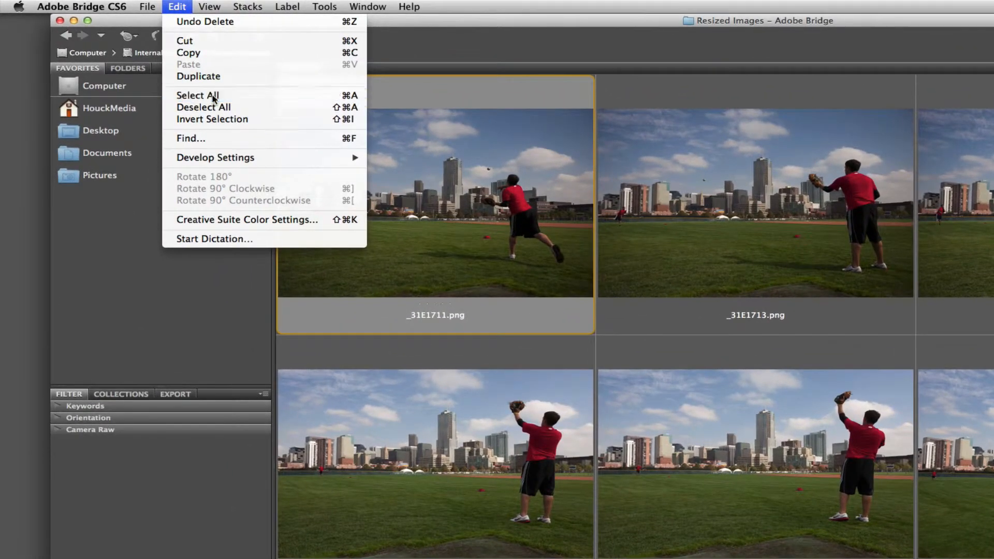
left_click(213, 97)
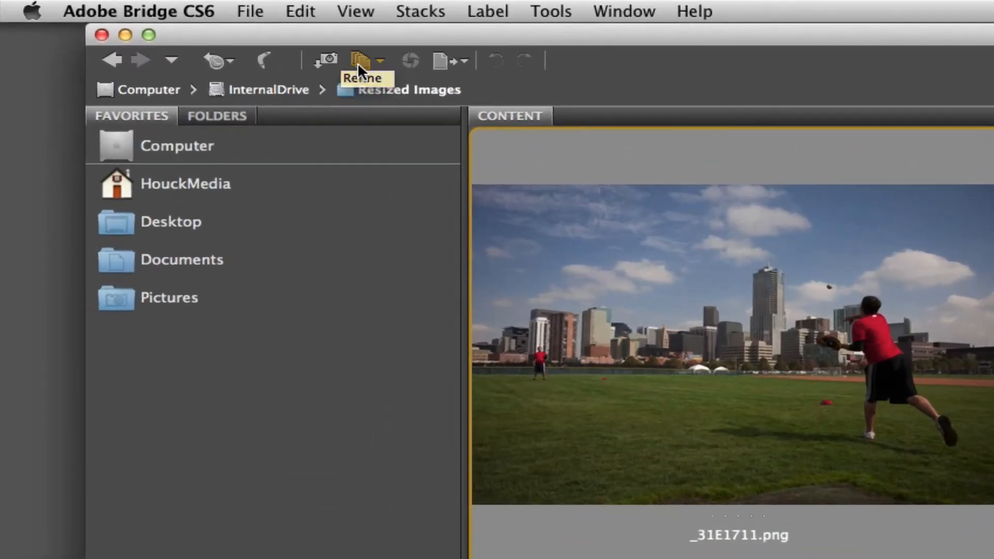
Open the Batch Rename settings for the selected images.
left_click(211, 38)
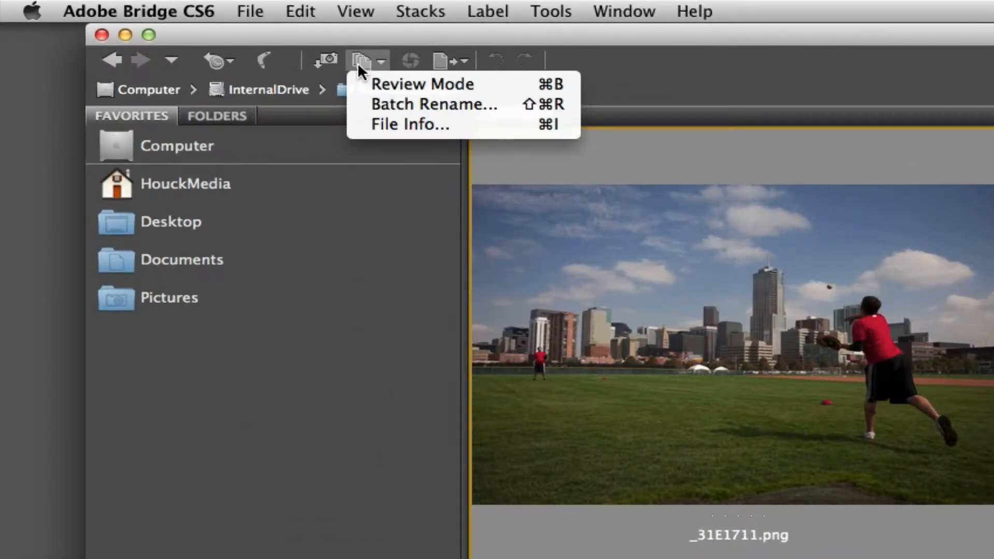
left_click(713, 80)
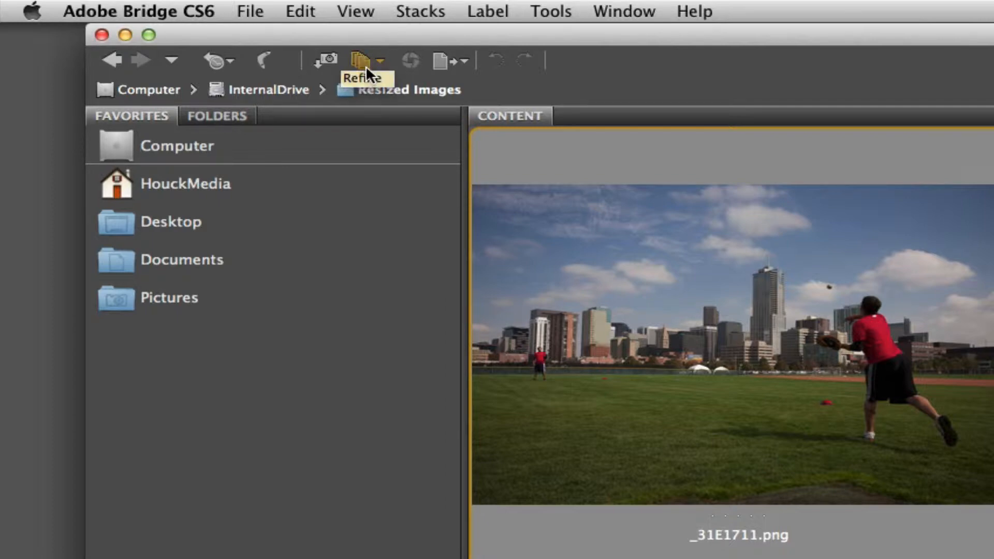
left_click(366, 65)
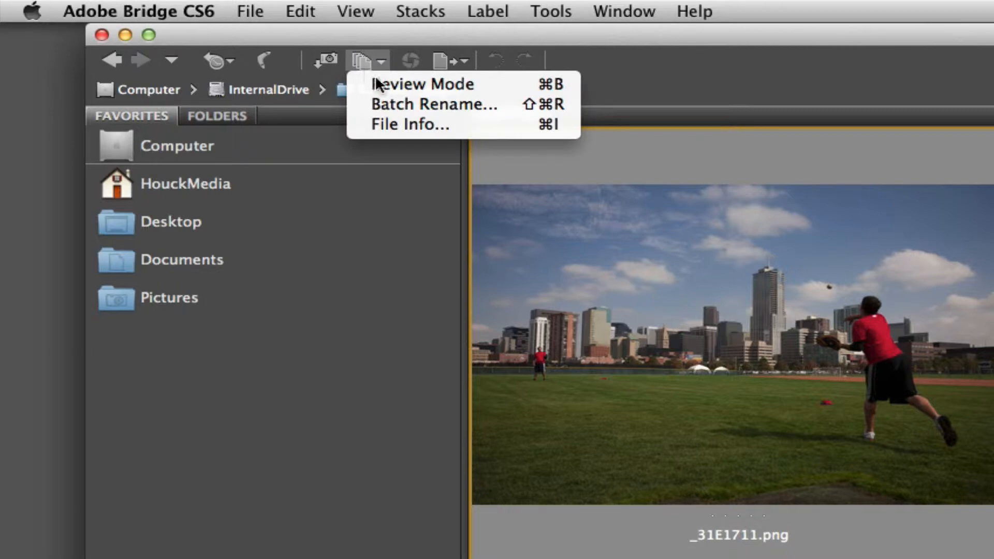
left_click(418, 98)
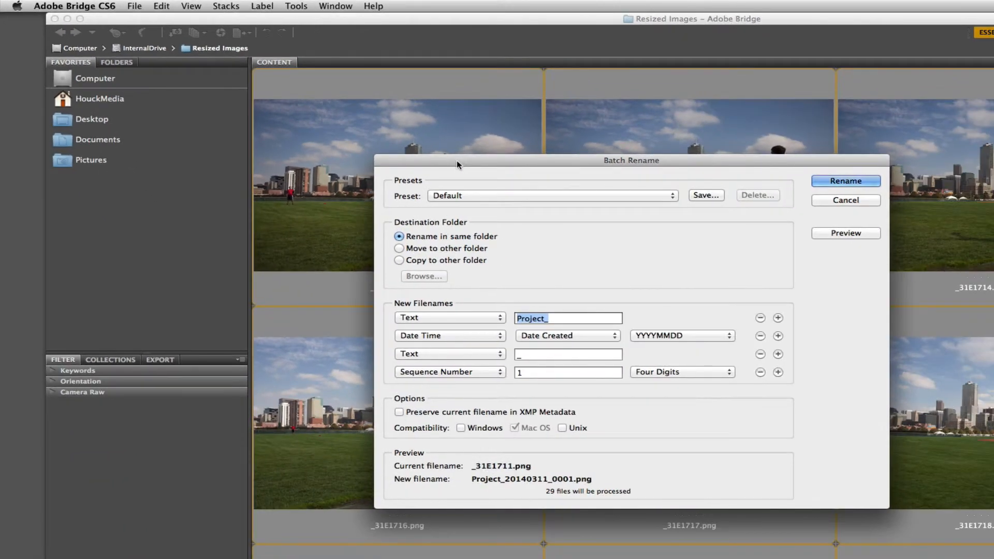
left_click_drag(456, 160, 368, 140)
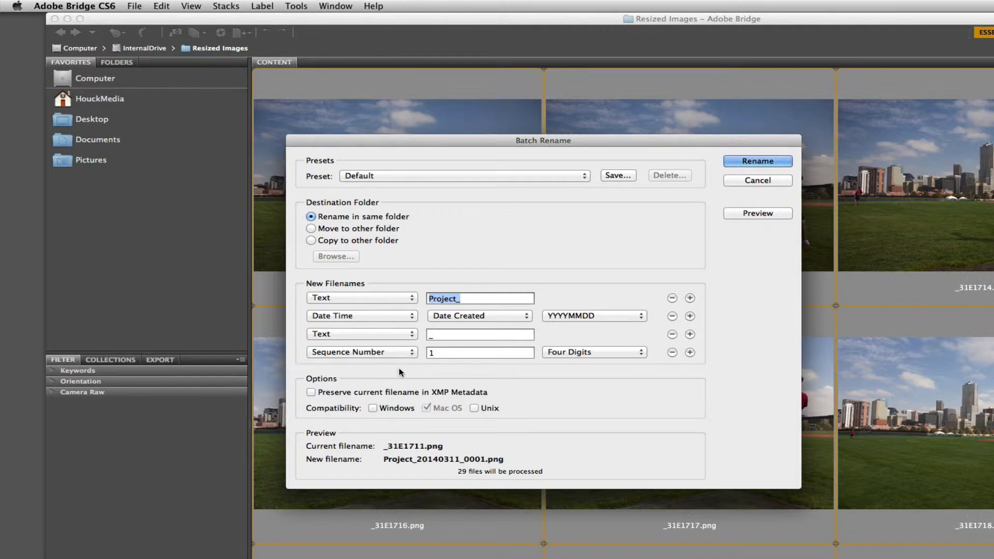
Start the new filenames with a three-digit sequence number from 1 and remove the date and the second sequence number.
left_click(402, 303)
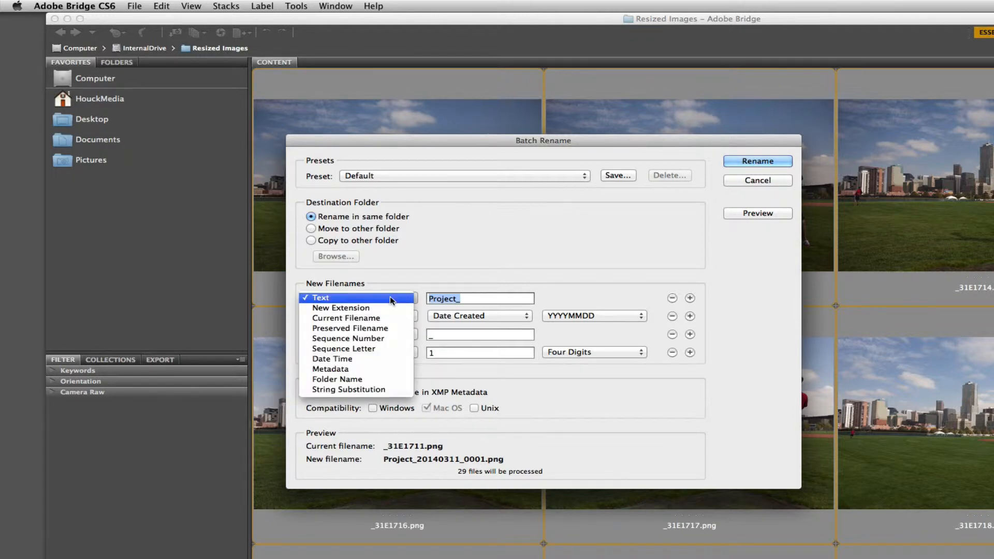
left_click(381, 337)
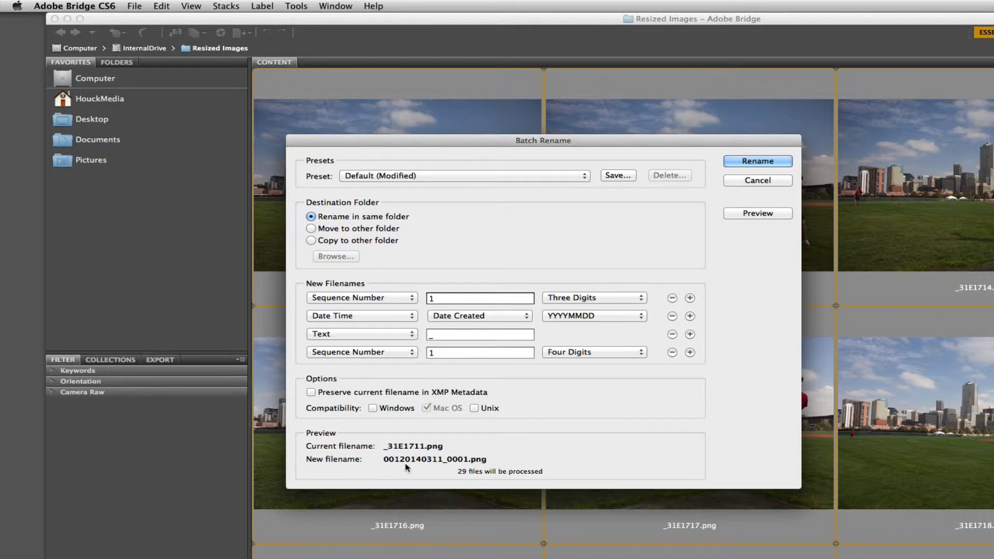
left_click(671, 317)
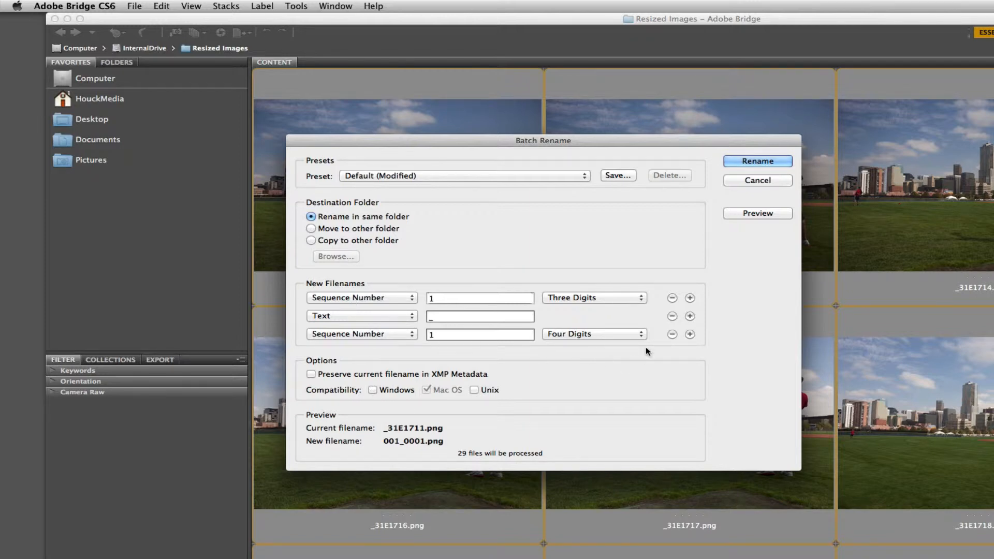
left_click(672, 335)
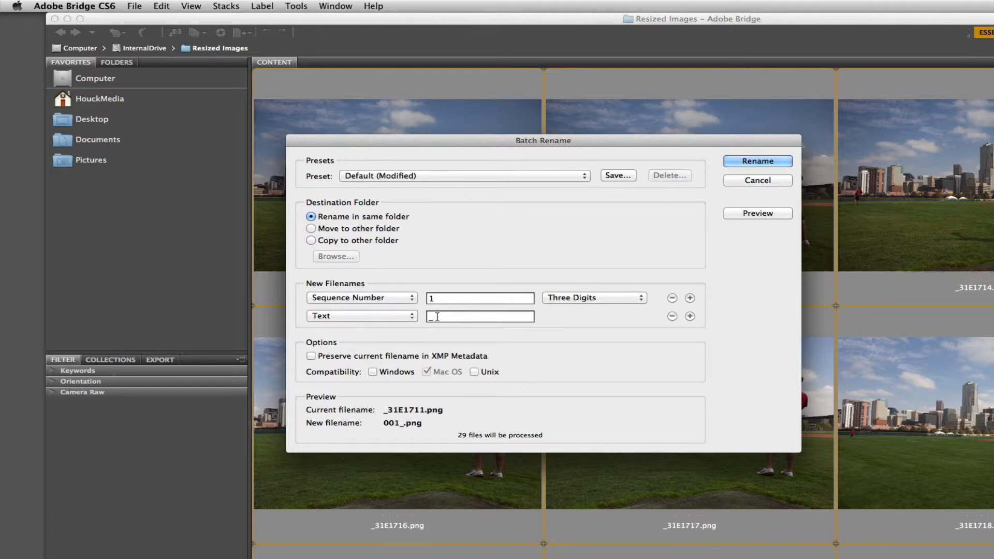
type("msu")
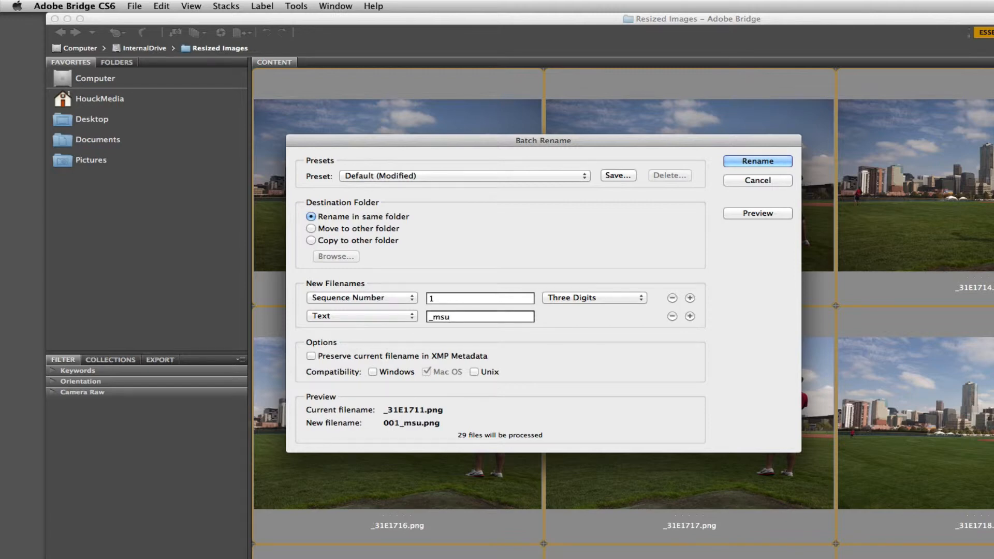
type("_event")
key("BackSpace")
key("BackSpace")
key("BackSpace")
key("BackSpace")
key("BackSpace")
key("BackSpace")
key("BackSpace")
key("BackSpace")
key("BackSpace")
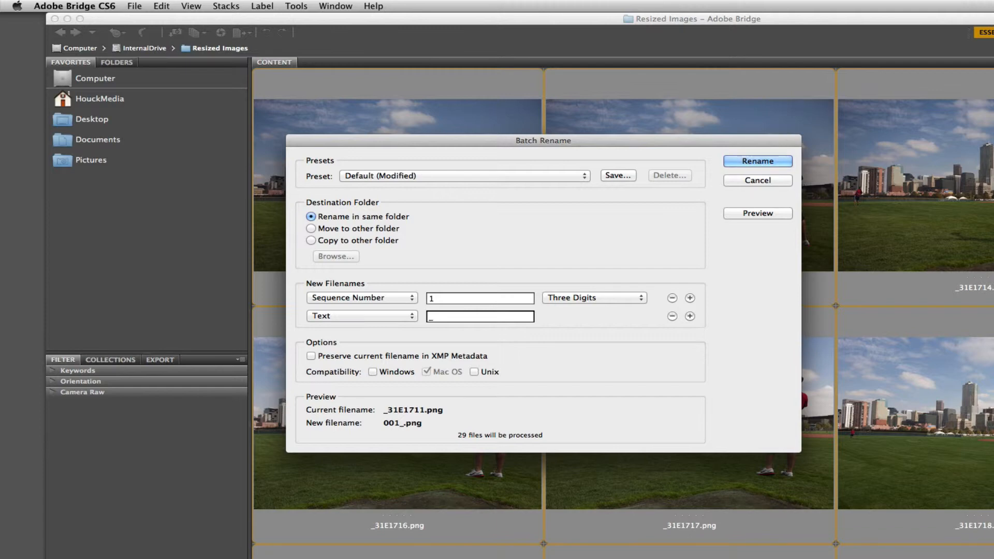
Set the text part following the sequence number to "_audioStory".
type("audioStory")
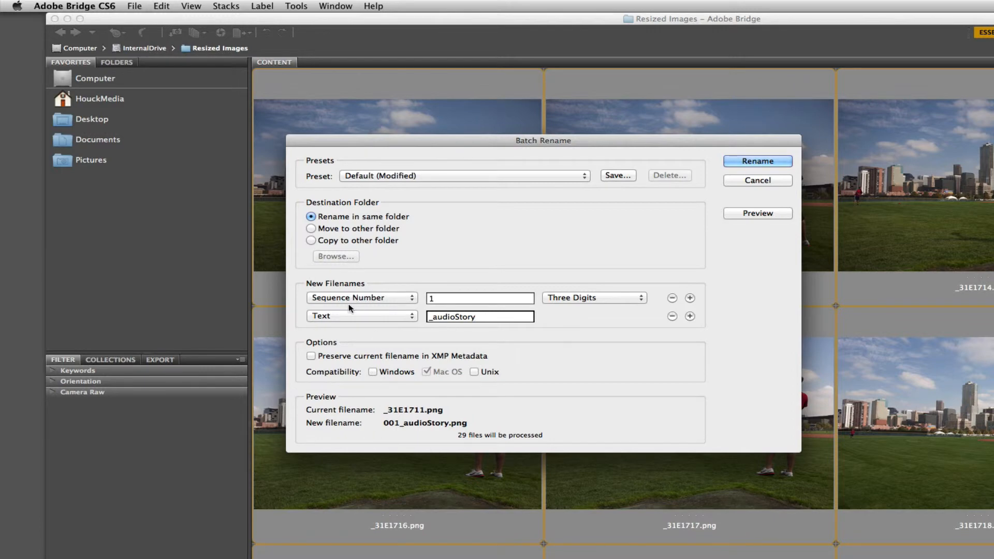
left_click(326, 297)
left_click(325, 297)
Set the destination to renaming in the same folder and run the batch rename.
left_click(384, 242)
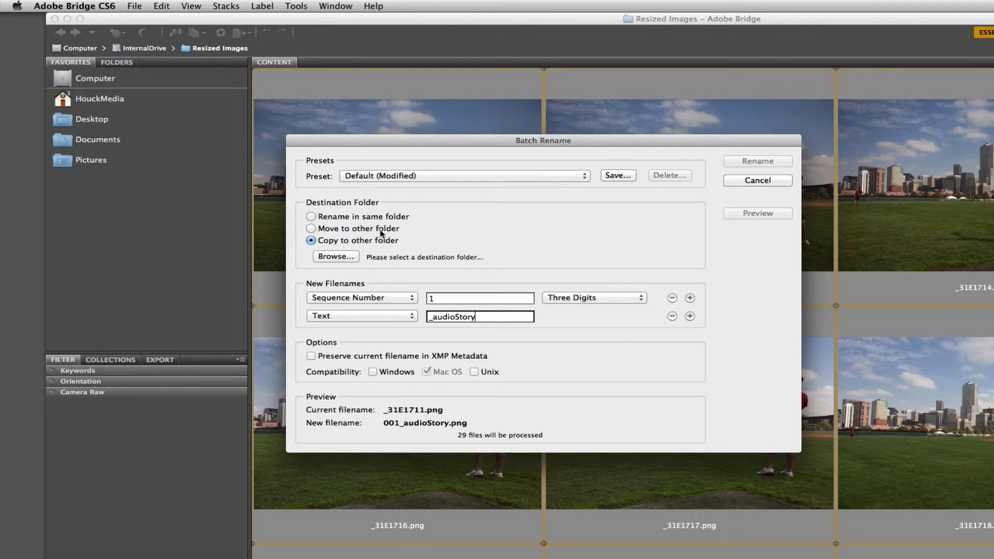
left_click(384, 229)
left_click(386, 220)
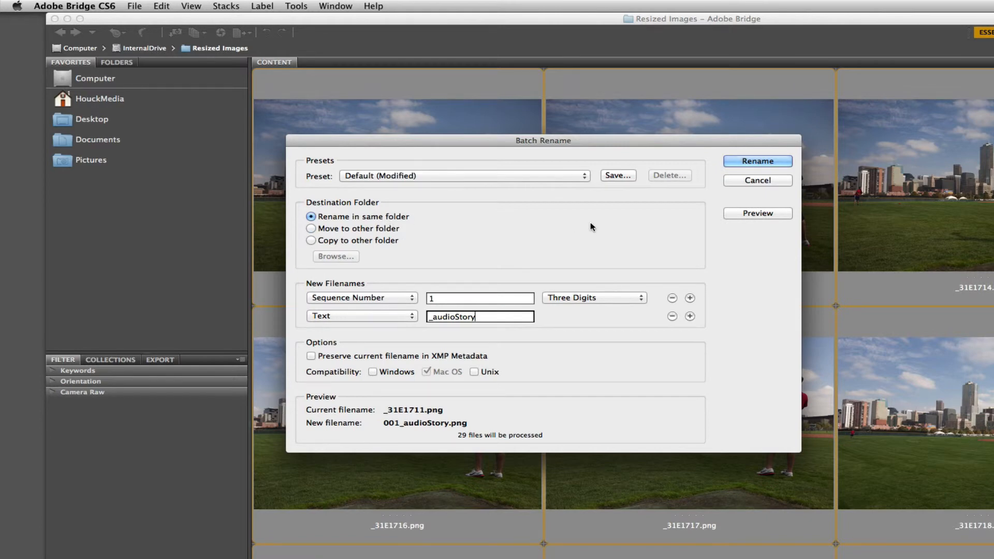
left_click(747, 166)
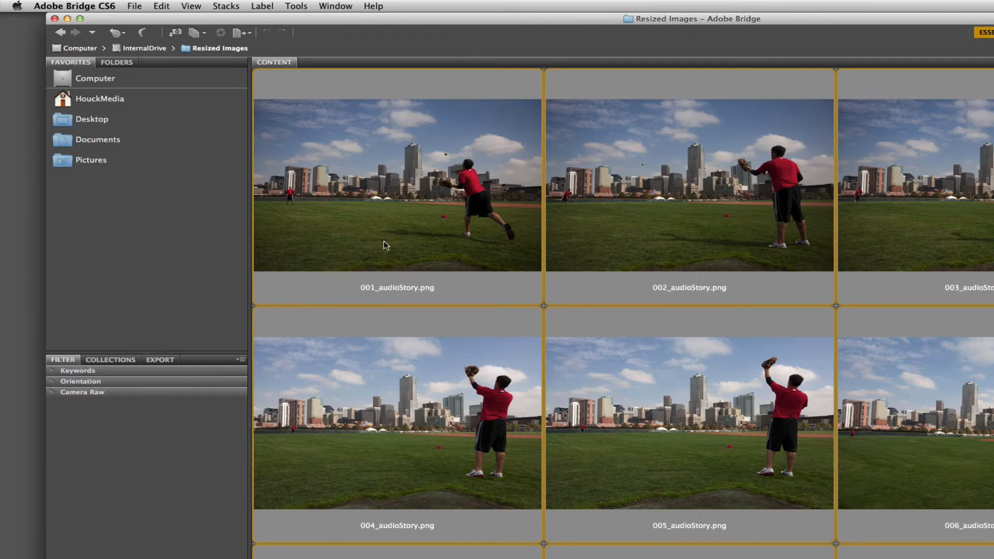
Check the names and numbering of the renamed images throughout the folder.
scroll(370, 294, "down", 10)
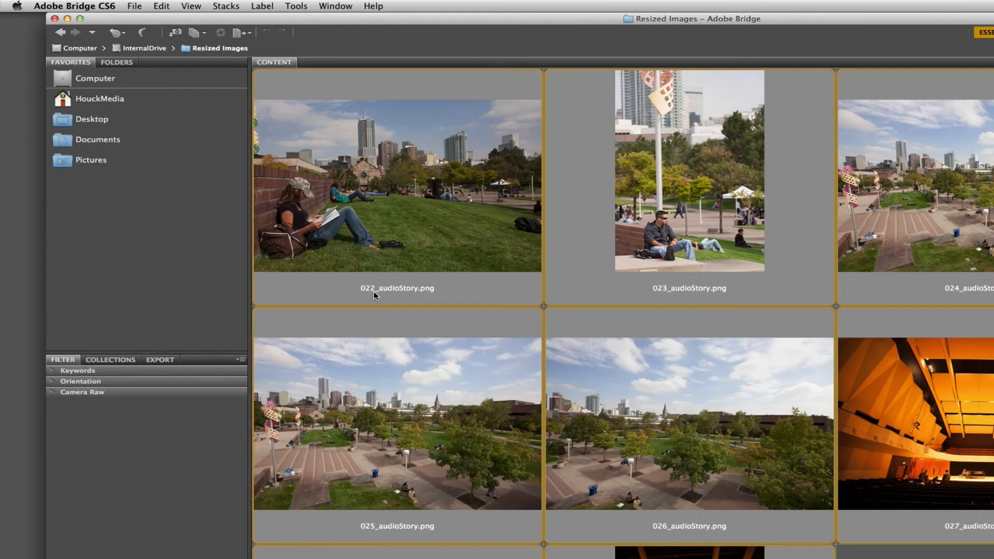
scroll(375, 295, "up", 10)
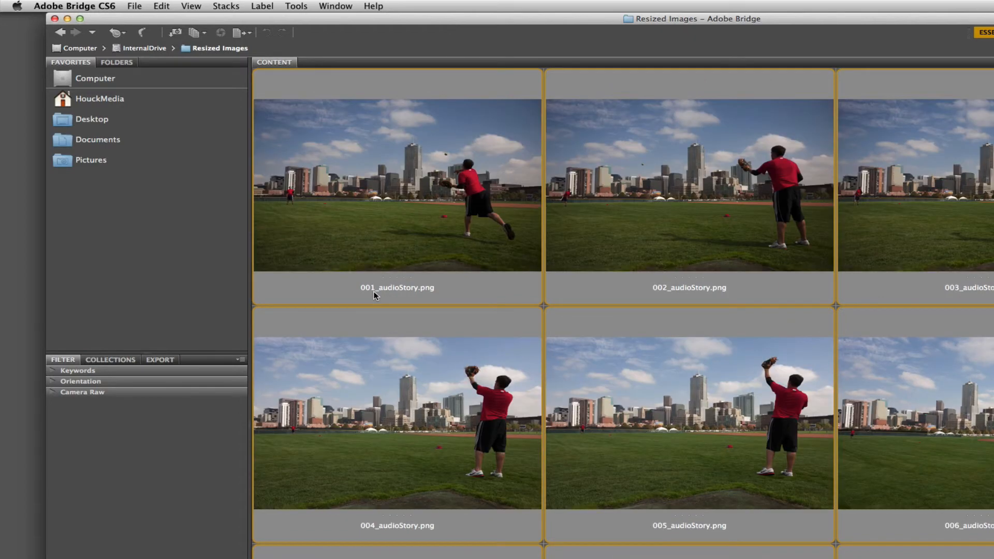
scroll(412, 305, "down", 3)
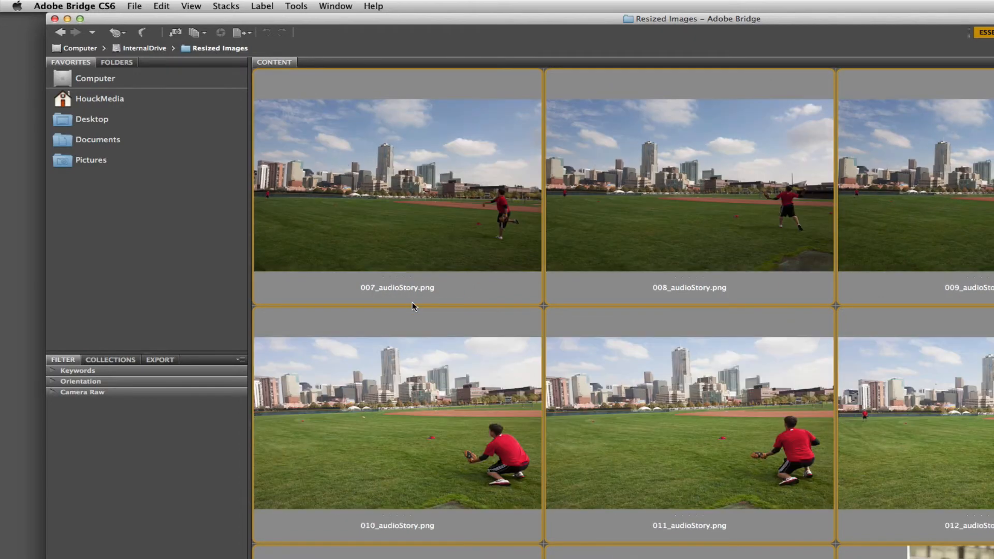
scroll(412, 305, "up", 3)
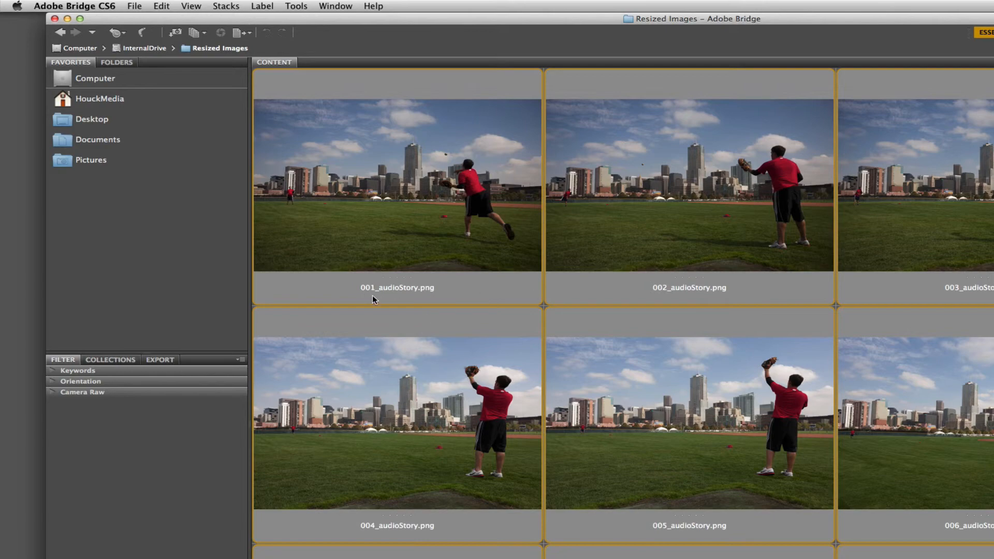
scroll(373, 298, "down", 5)
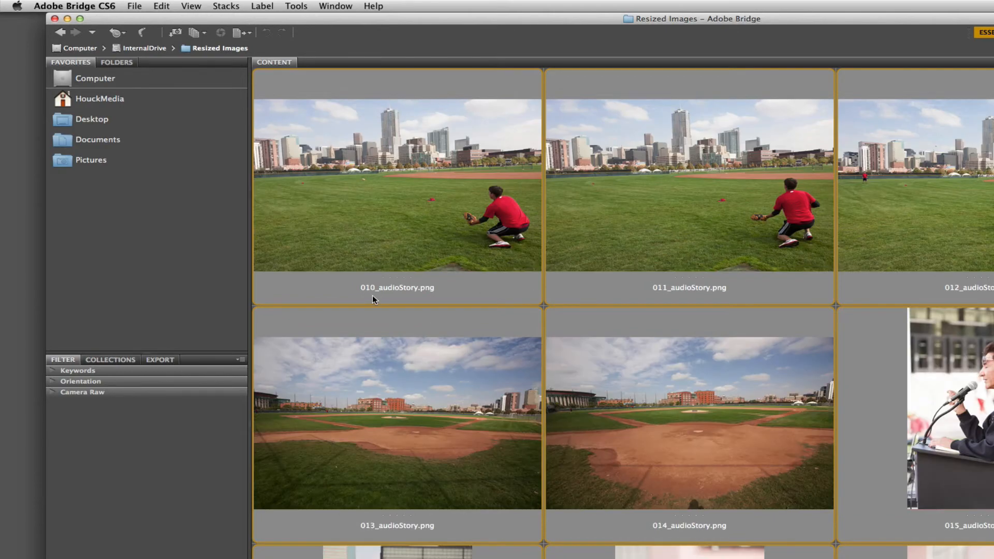
scroll(474, 349, "up", 5)
scroll(444, 333, "down", 3)
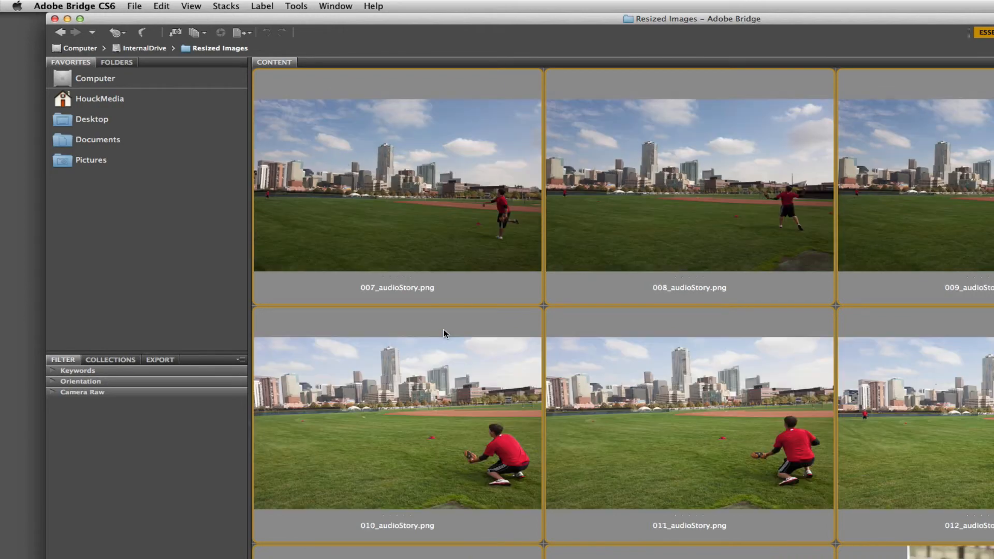
scroll(442, 330, "up", 3)
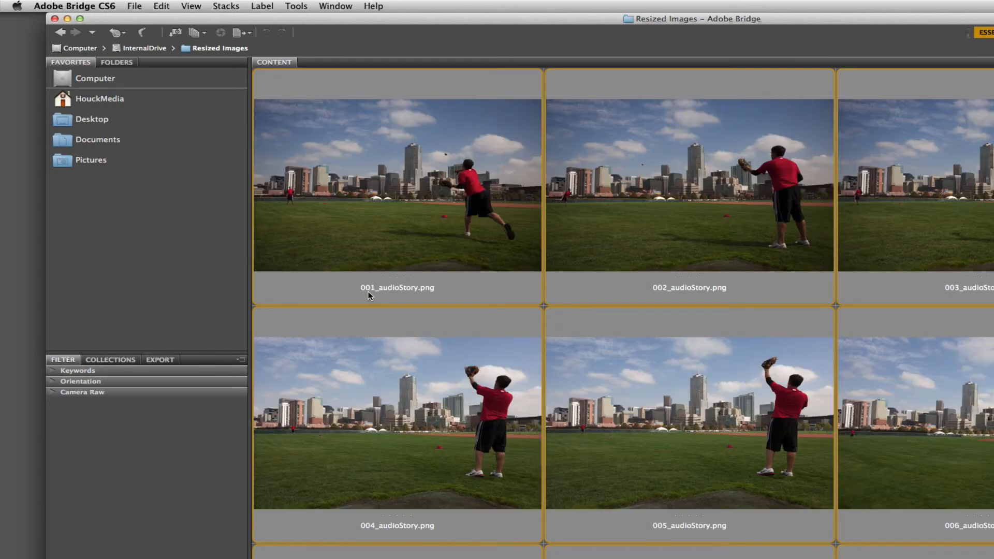
scroll(372, 294, "down", 6)
scroll(372, 295, "up", 2)
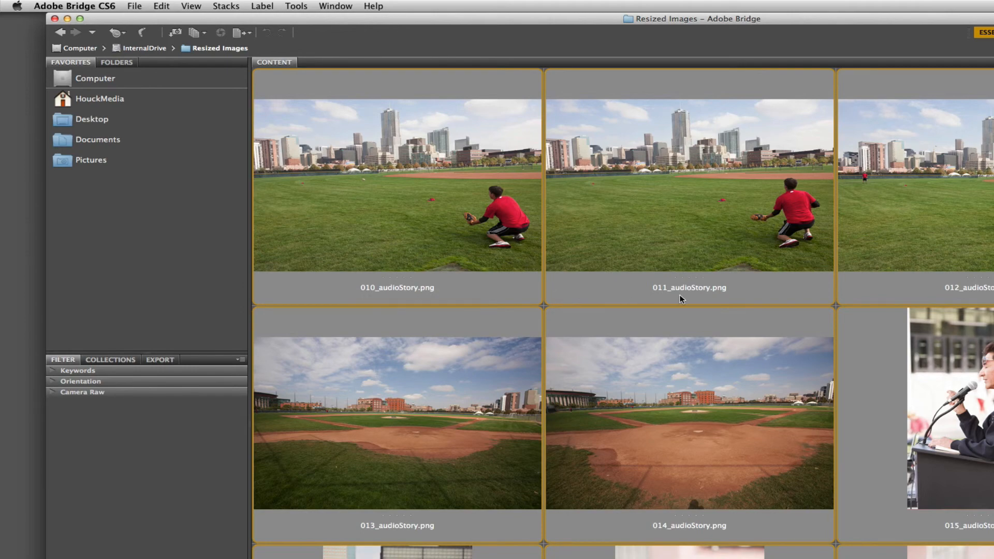
scroll(512, 288, "up", 2)
scroll(511, 288, "up", 2)
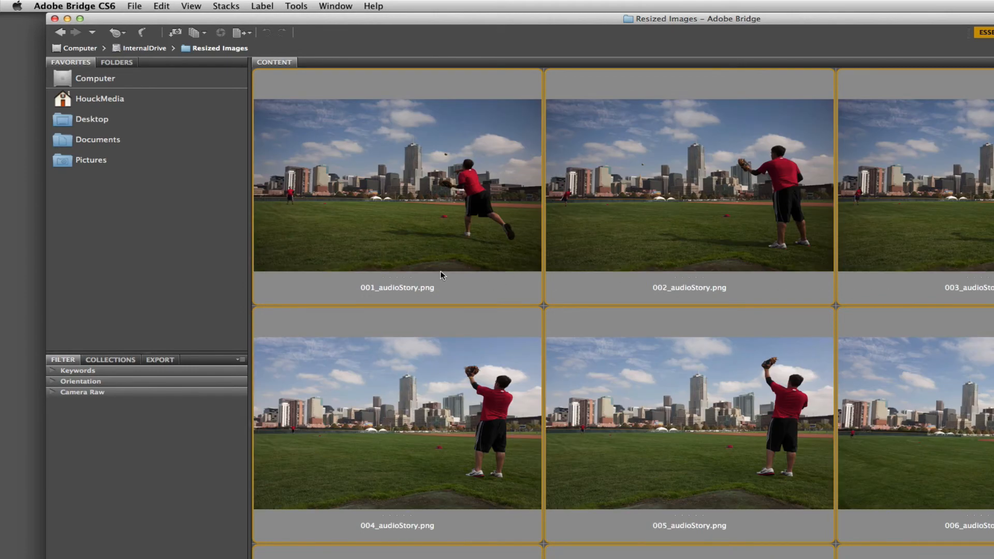